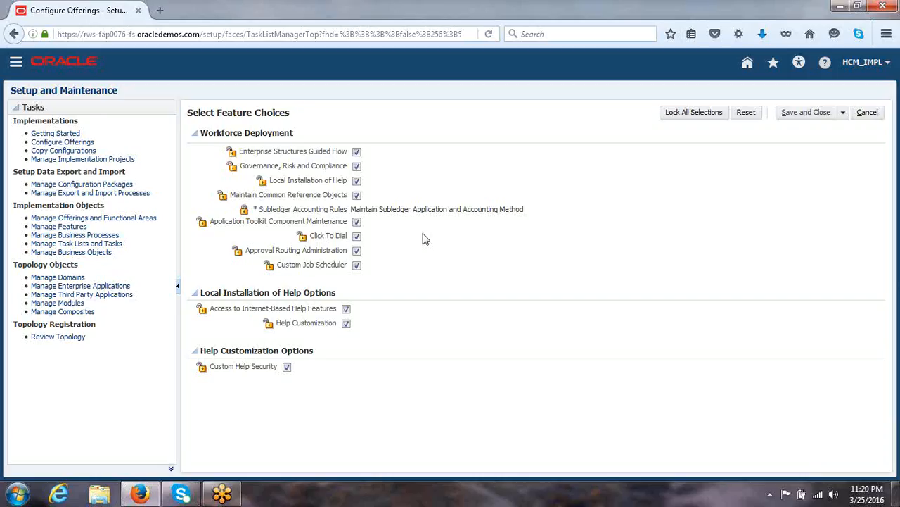
# - Return to the home page and reopen the Setup and Maintenance work area
pyautogui.click(750, 64)
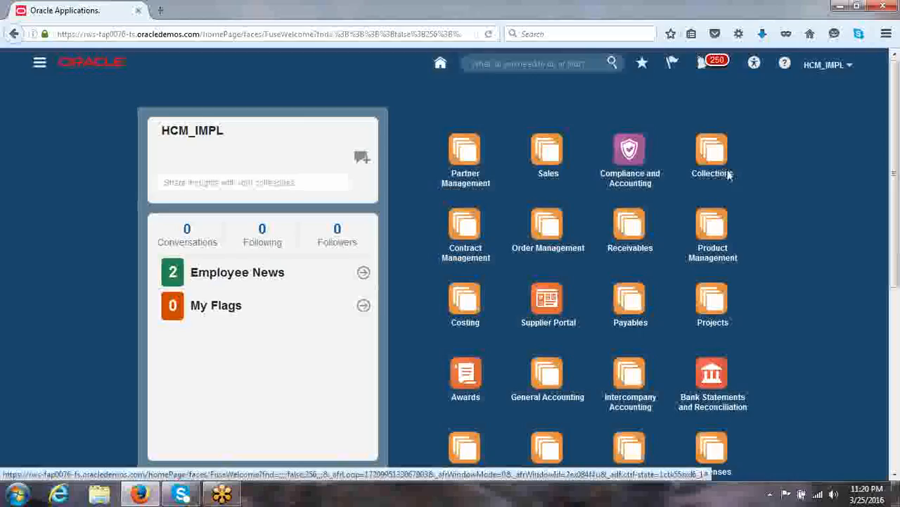
pyautogui.click(827, 80)
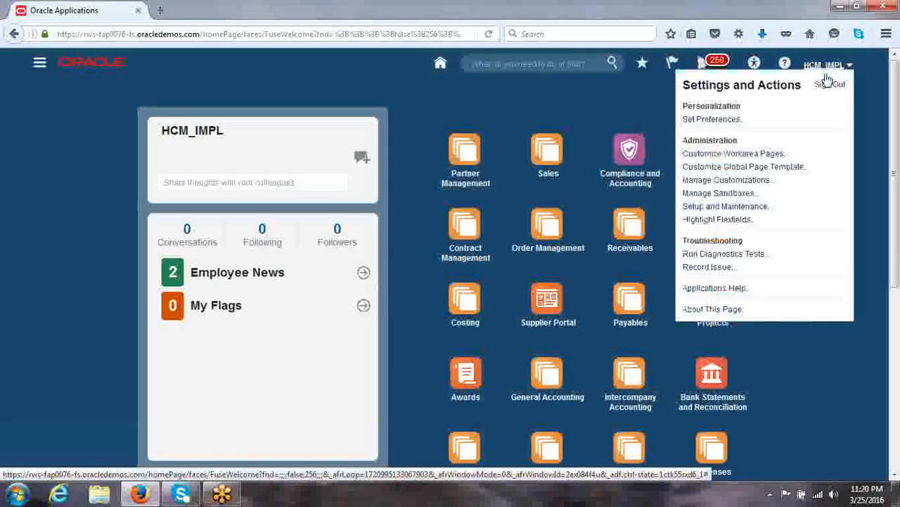
pyautogui.click(738, 208)
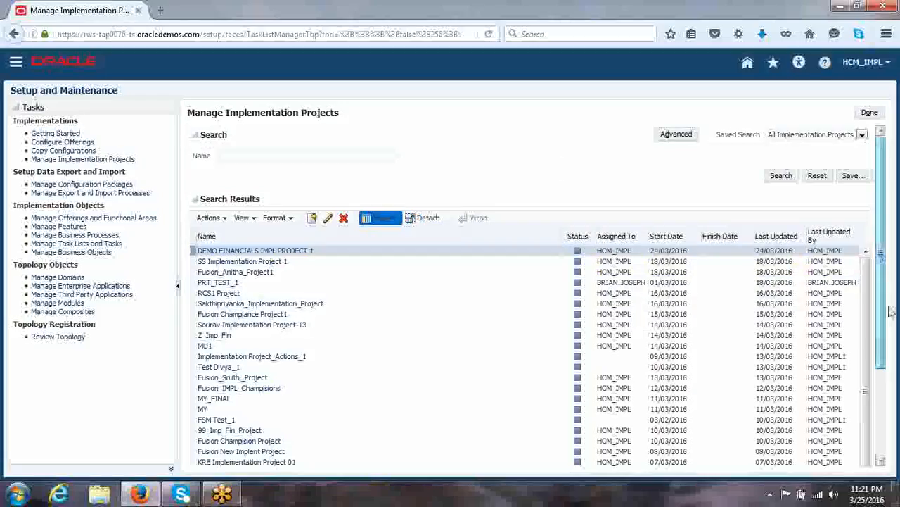
# - Create a new implementation project and name it CISCO Implementation Project
pyautogui.scroll(-3, 892, 312)
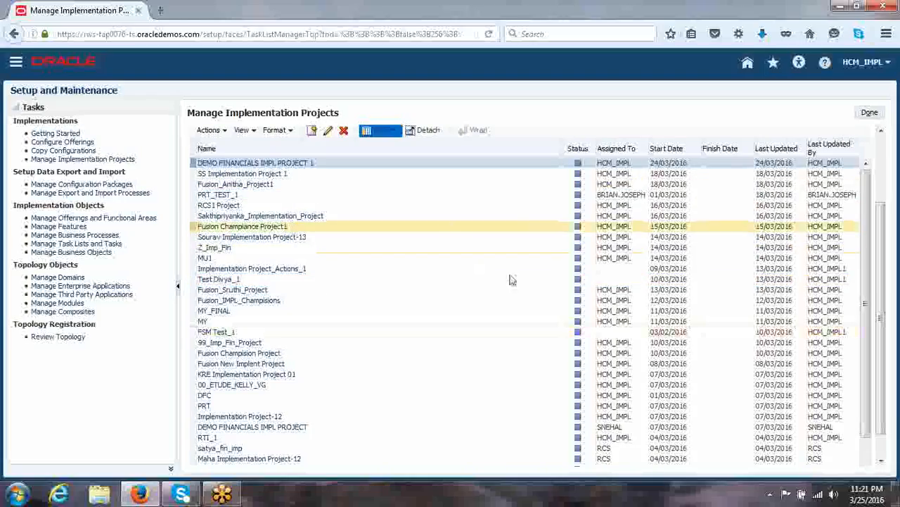
pyautogui.click(314, 132)
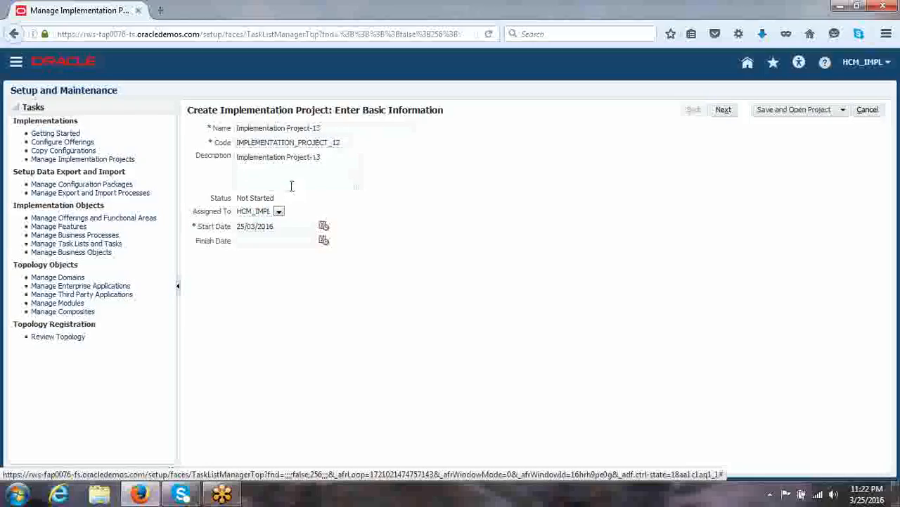
pyautogui.doubleClick(310, 136)
pyautogui.click(329, 134)
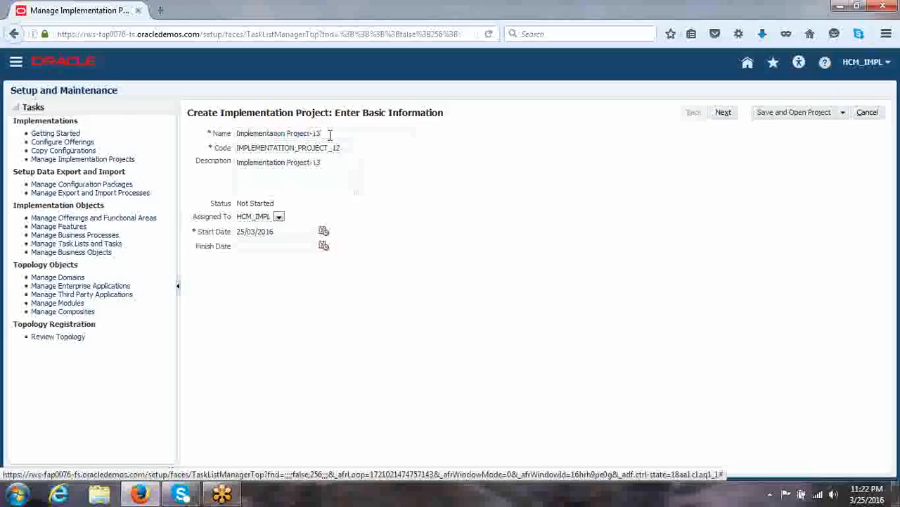
pyautogui.press('BackSpace')
pyautogui.press('BackSpace')
pyautogui.press('BackSpace')
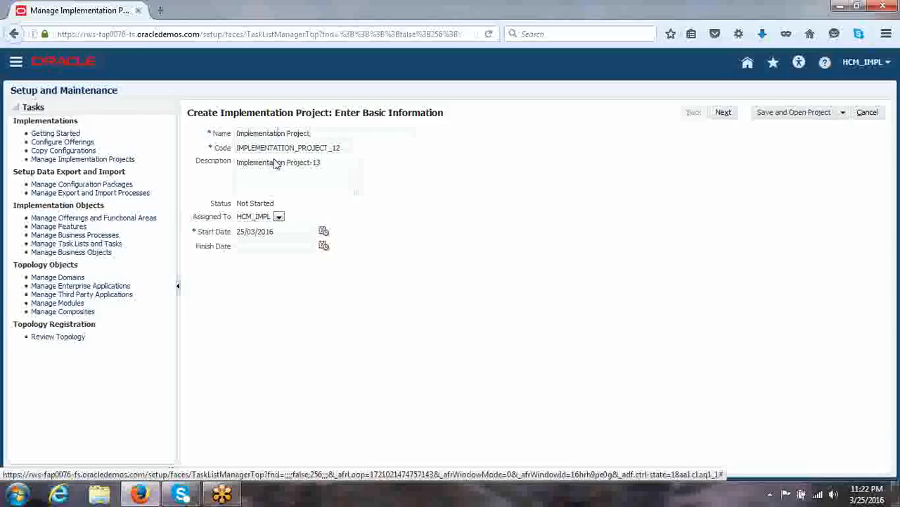
pyautogui.press('Left')
pyautogui.press('Left')
pyautogui.press('Left')
pyautogui.press('Left')
pyautogui.press('Left')
pyautogui.press('Left')
pyautogui.press('Left')
pyautogui.press('Left')
pyautogui.press('Left')
pyautogui.press('Left')
pyautogui.press('Left')
pyautogui.write('CISC')
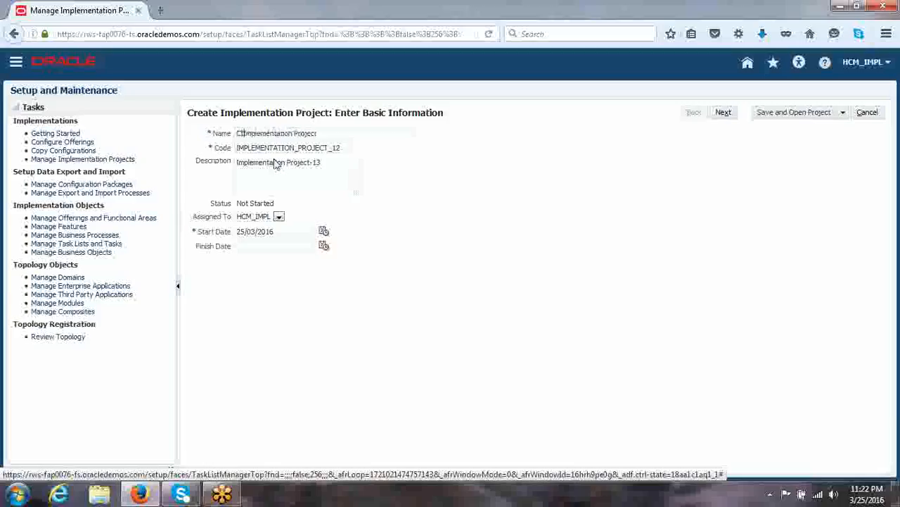
pyautogui.write('O')
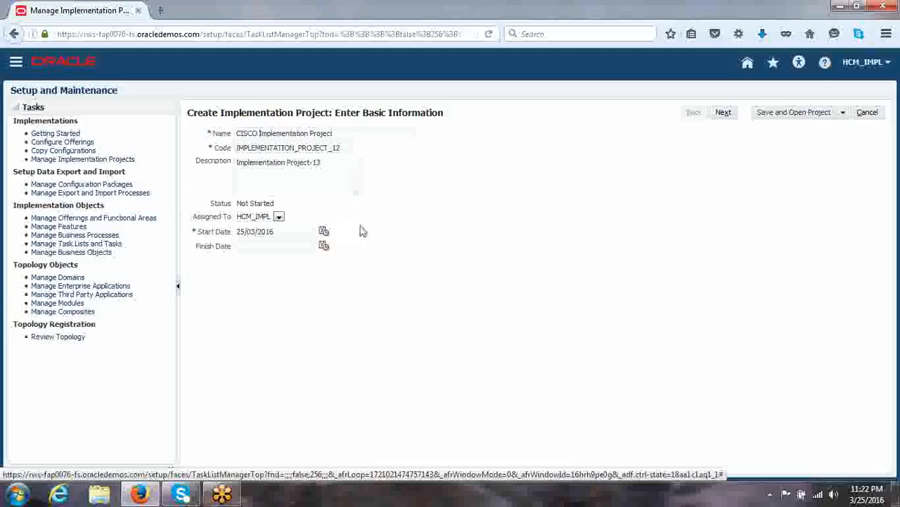
pyautogui.press('Tab')
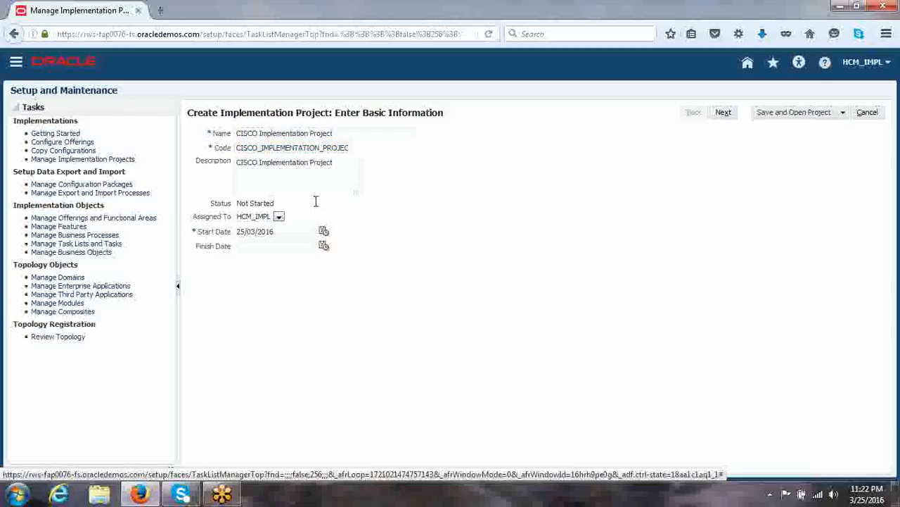
# - Check the end of the project code, and open the user search for the project's assignee and cancel it
pyautogui.click(344, 149)
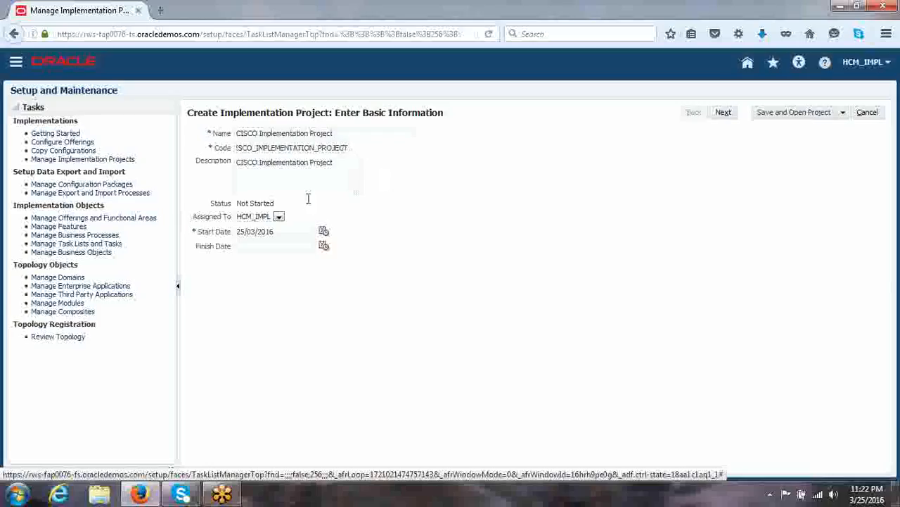
pyautogui.click(279, 219)
pyautogui.click(256, 253)
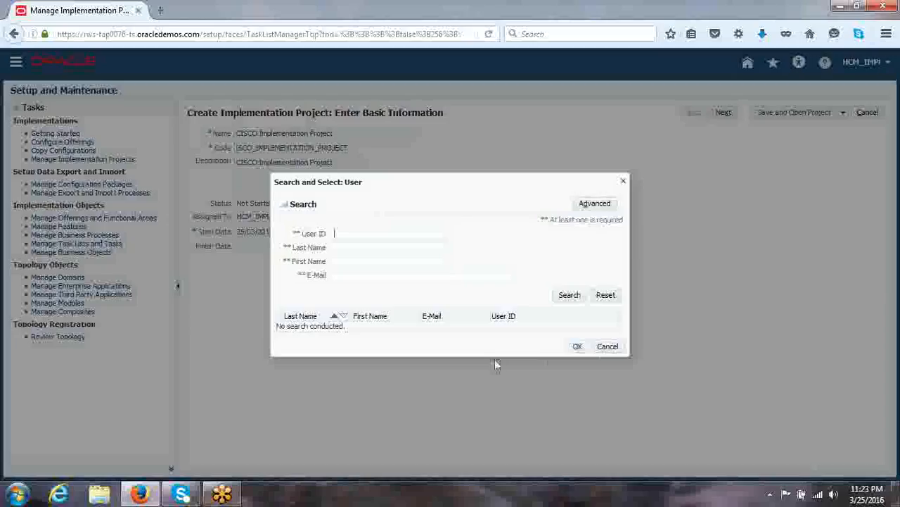
pyautogui.click(605, 345)
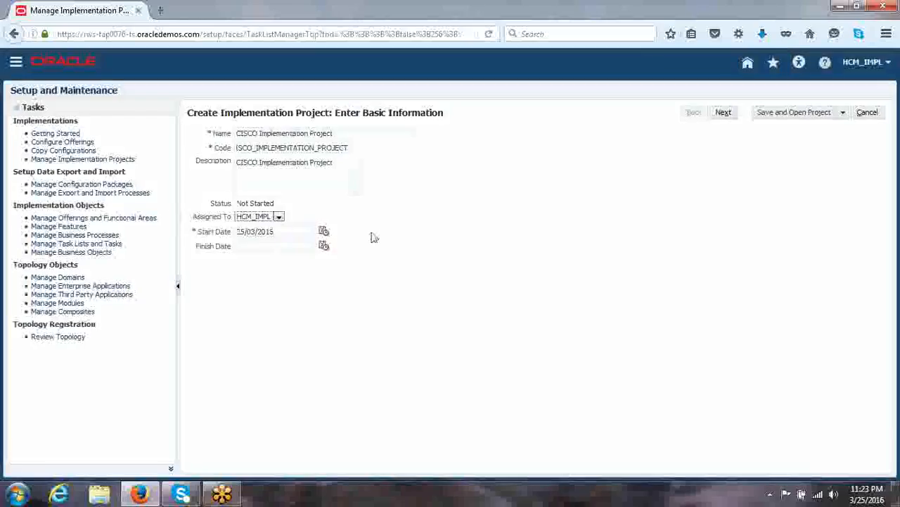
# - View the calendar for the project's start date and close it without picking a date
pyautogui.click(323, 232)
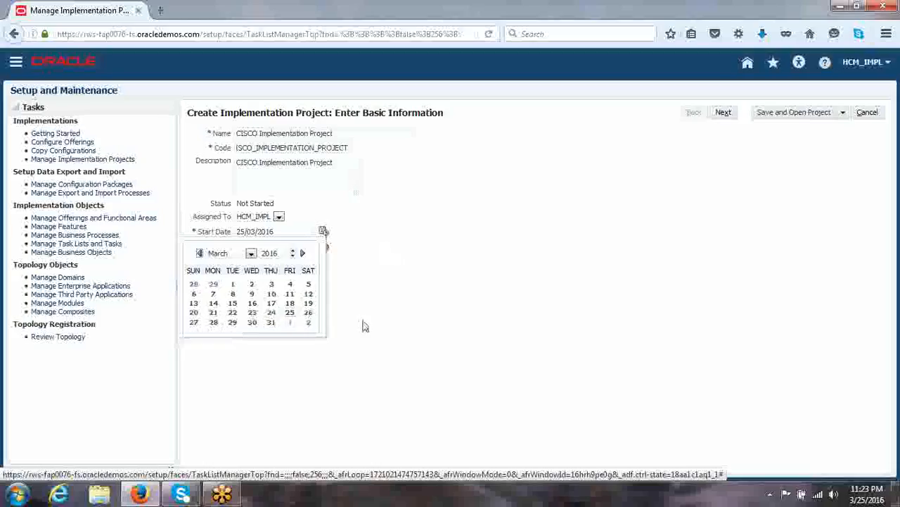
pyautogui.click(438, 307)
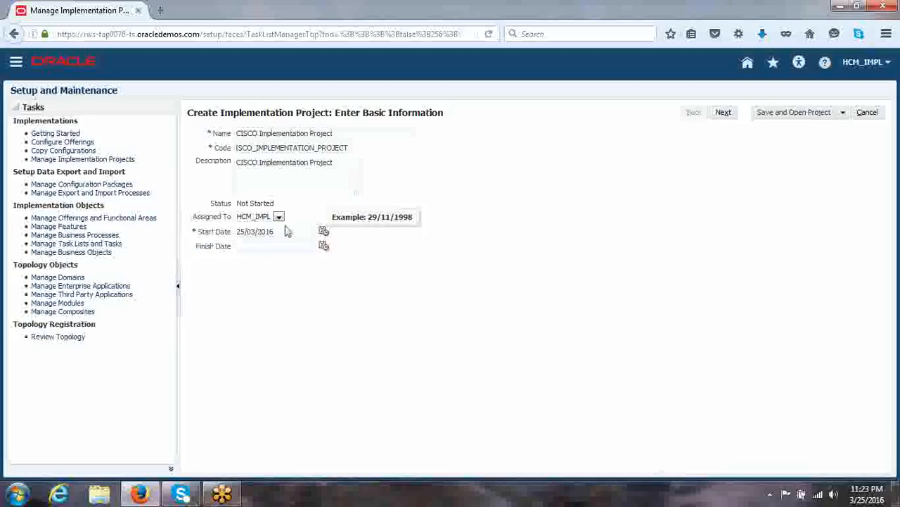
pyautogui.click(323, 234)
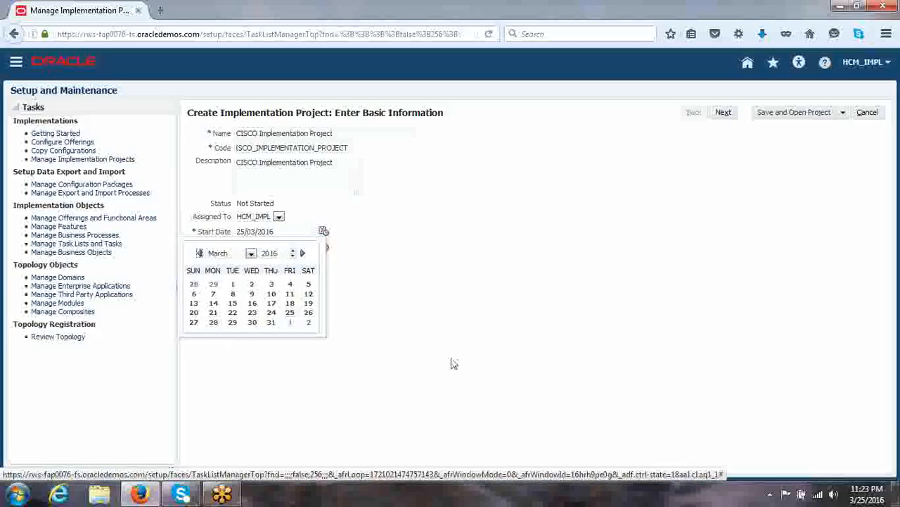
pyautogui.click(439, 262)
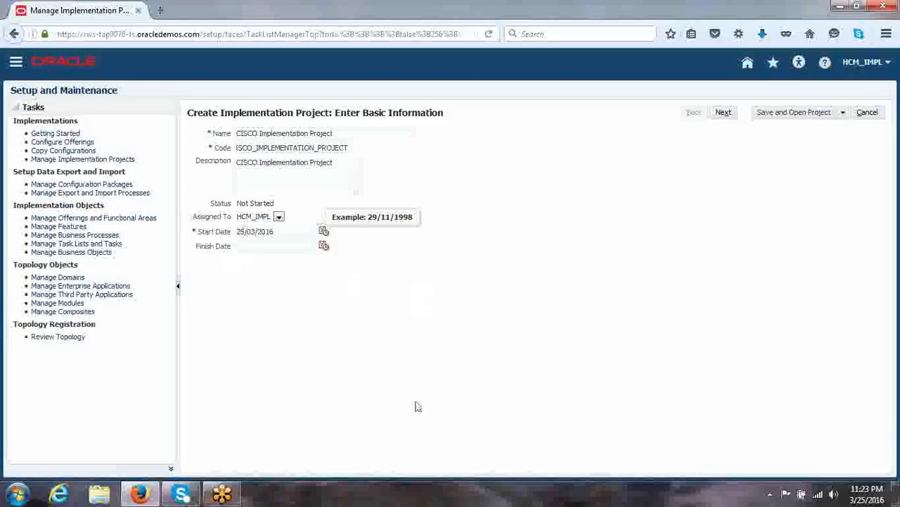
# - Set the start date in the project's basic information to 01/01/2016, returning from the offerings page
pyautogui.click(723, 114)
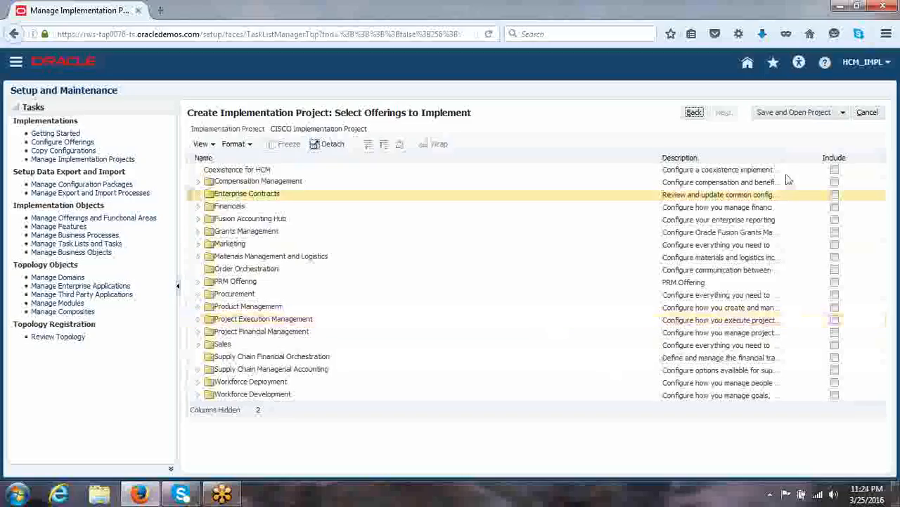
pyautogui.click(694, 113)
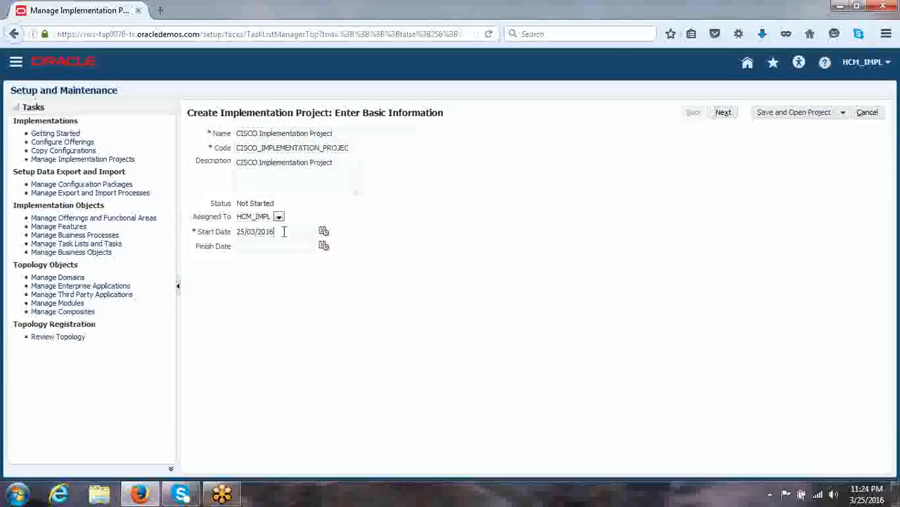
pyautogui.moveTo(284, 230); pyautogui.dragTo(234, 234)
pyautogui.write('01')
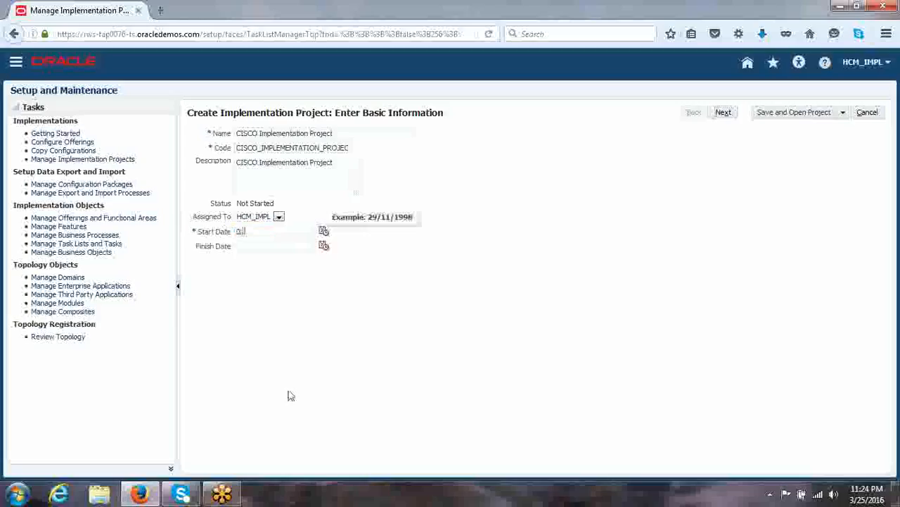
pyautogui.write('/03')
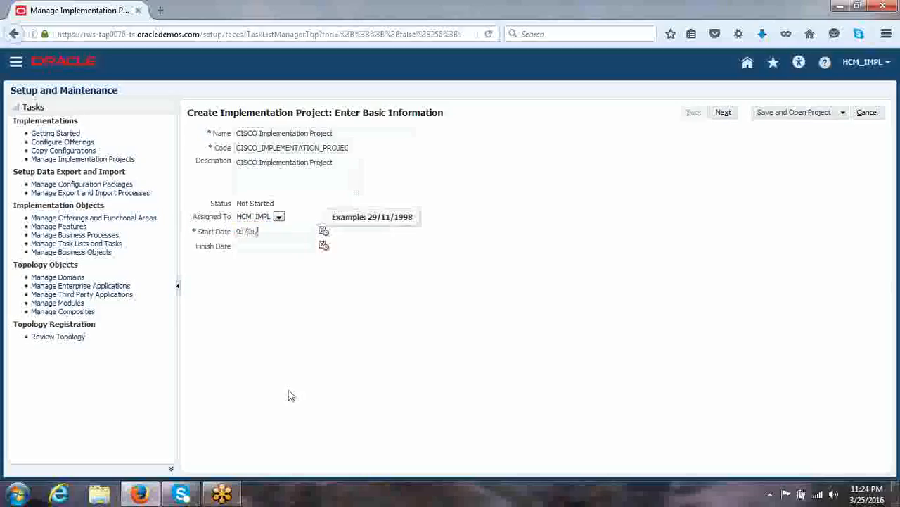
pyautogui.write('/2016')
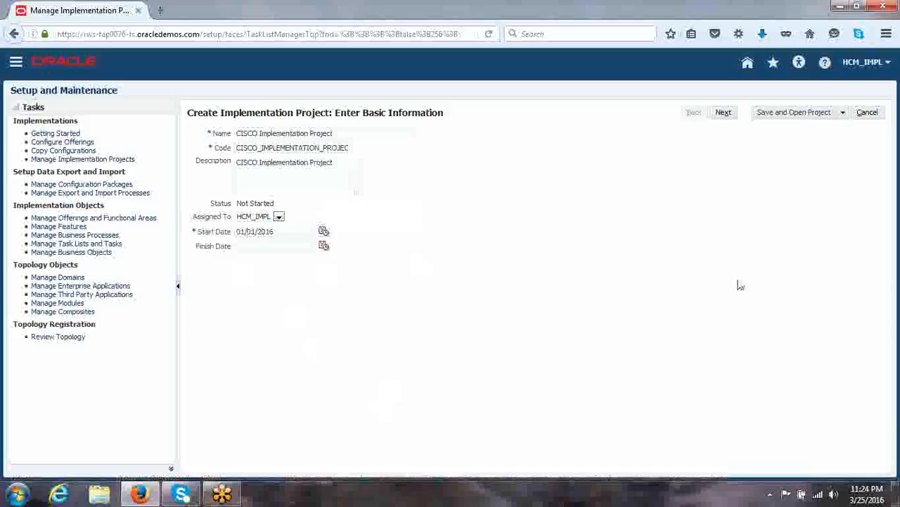
# - Proceed to the offerings selection and include the Workforce Deployment offering in the project
pyautogui.click(728, 114)
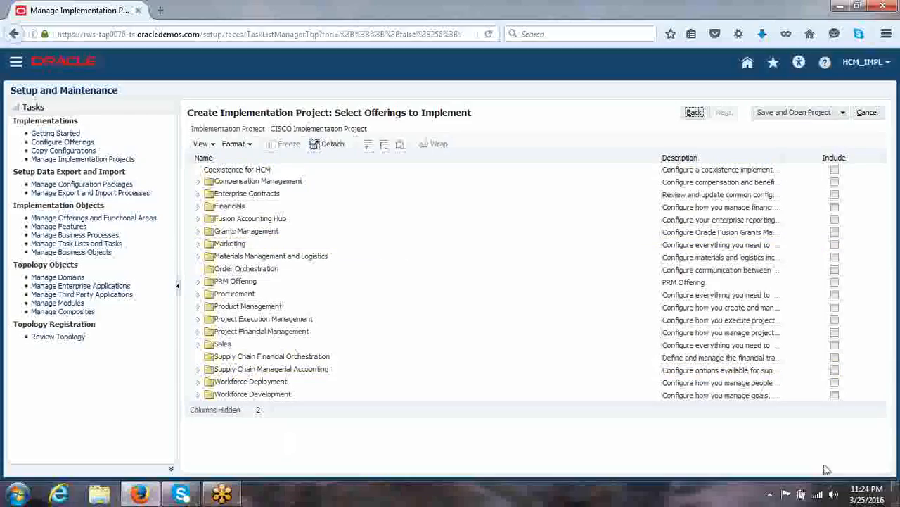
pyautogui.click(835, 383)
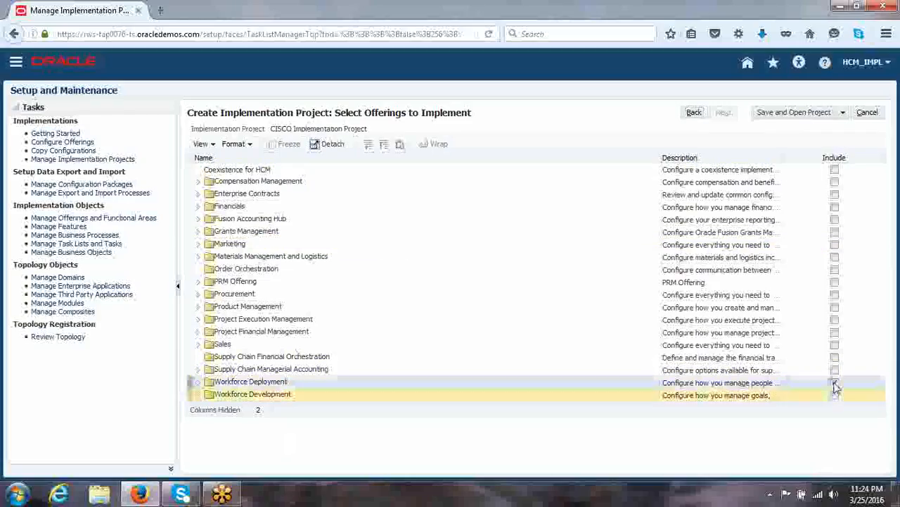
pyautogui.click(835, 393)
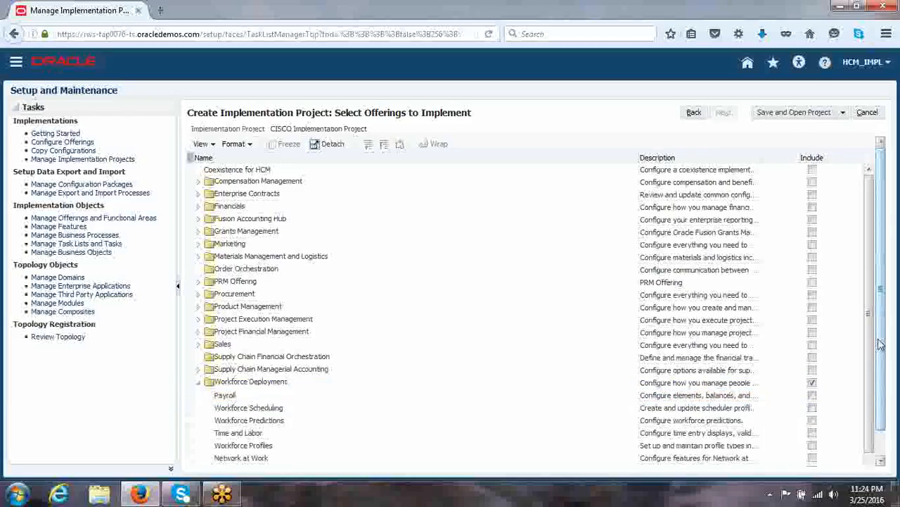
# - Include Payroll, Workforce Scheduling, Workforce Predictions, Workforce Profiles and Workforce Management under Workforce Deployment
pyautogui.moveTo(883, 302); pyautogui.dragTo(884, 372)
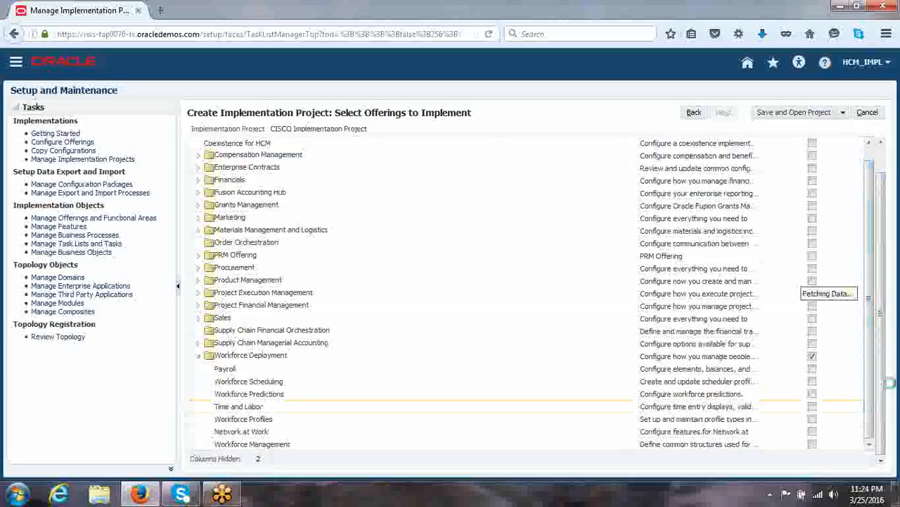
pyautogui.scroll(-1, 866, 394)
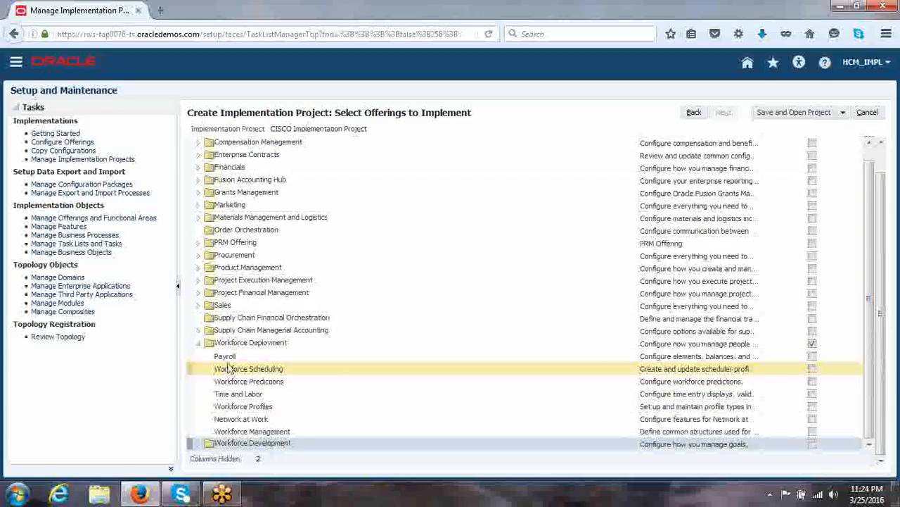
pyautogui.click(812, 358)
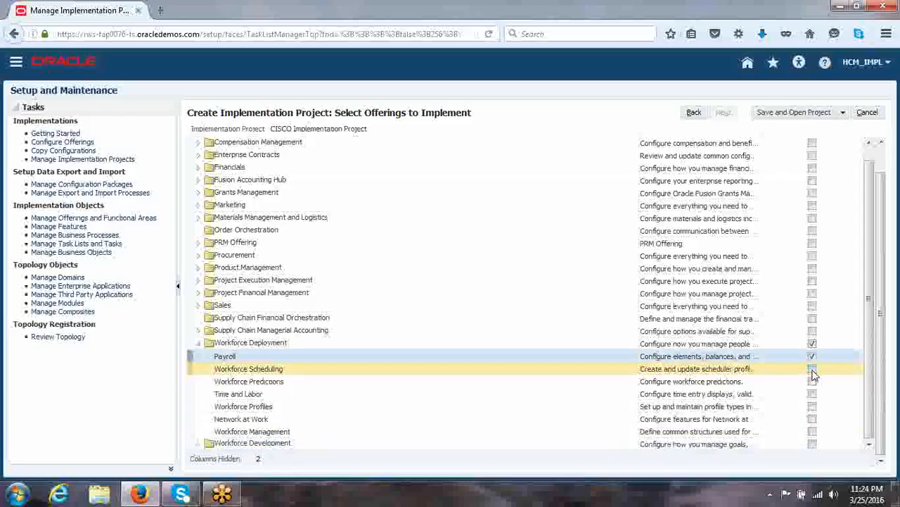
pyautogui.click(813, 370)
pyautogui.click(812, 381)
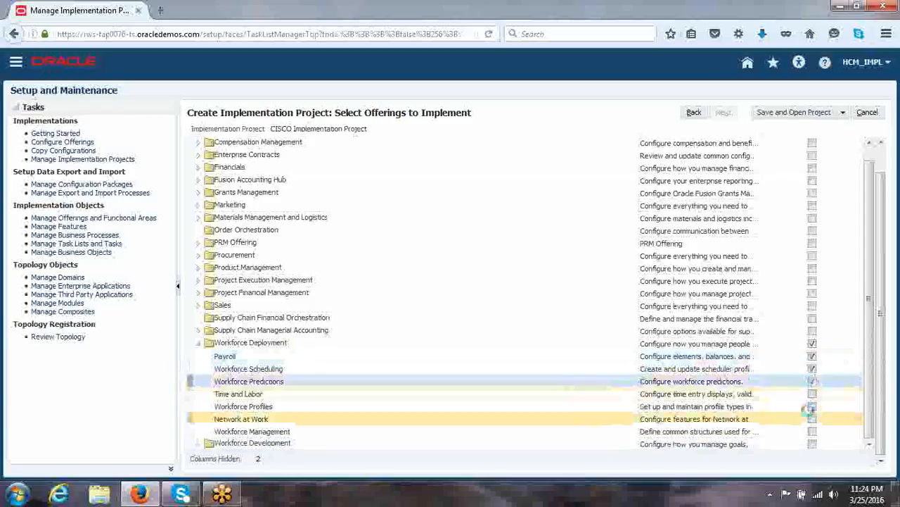
pyautogui.click(812, 406)
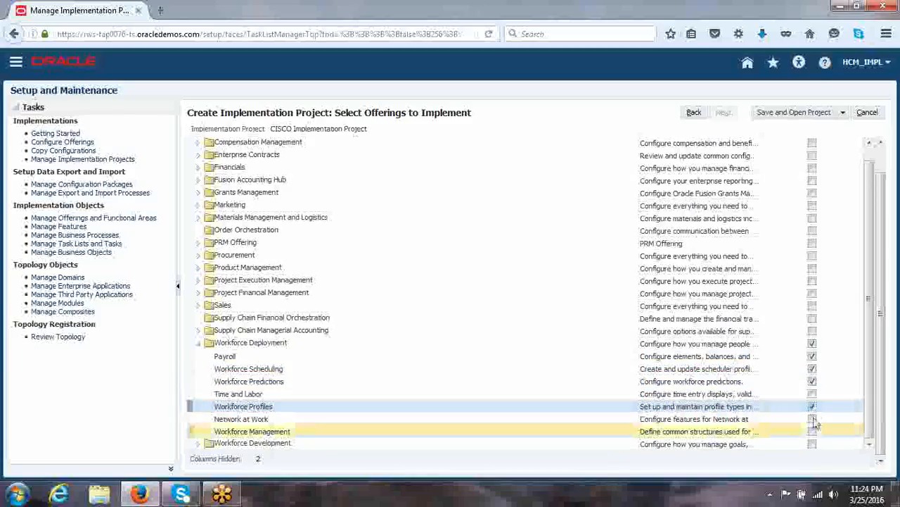
pyautogui.click(812, 432)
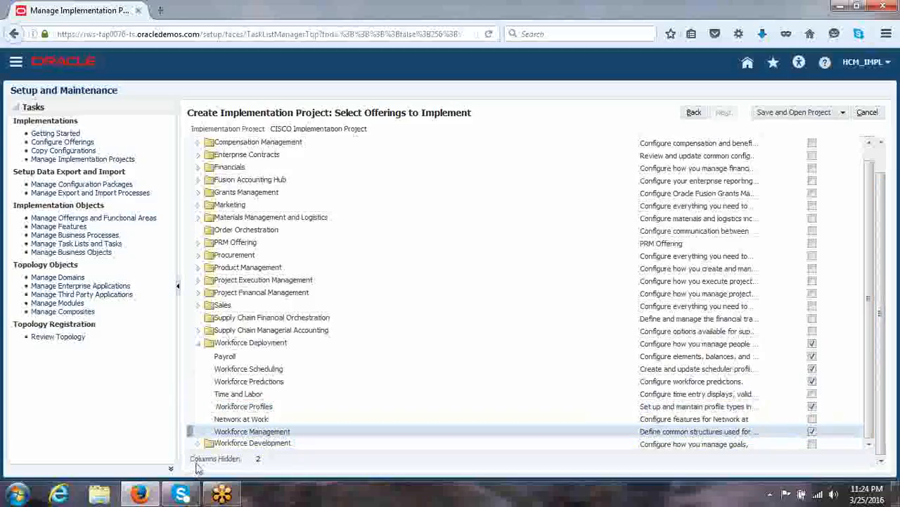
# - Include Workforce Development with Worker Goal Setting, Career Development, Questionnaires, Worker Performance, Talent Review and Succession Management, and save and open the project
pyautogui.click(812, 444)
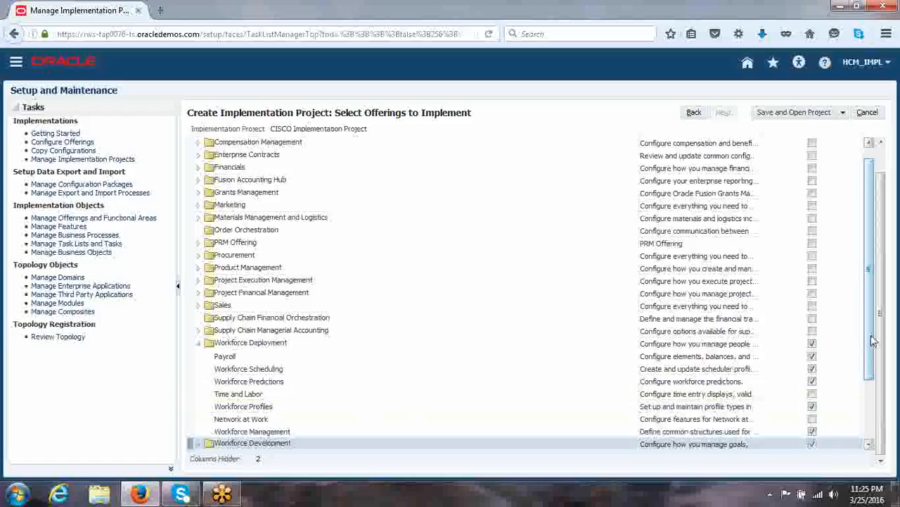
pyautogui.moveTo(872, 348); pyautogui.dragTo(871, 432)
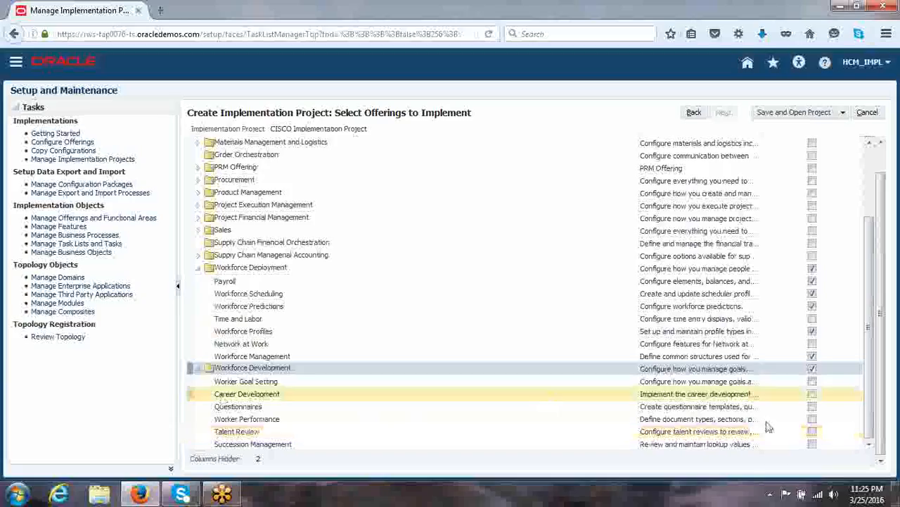
pyautogui.click(815, 382)
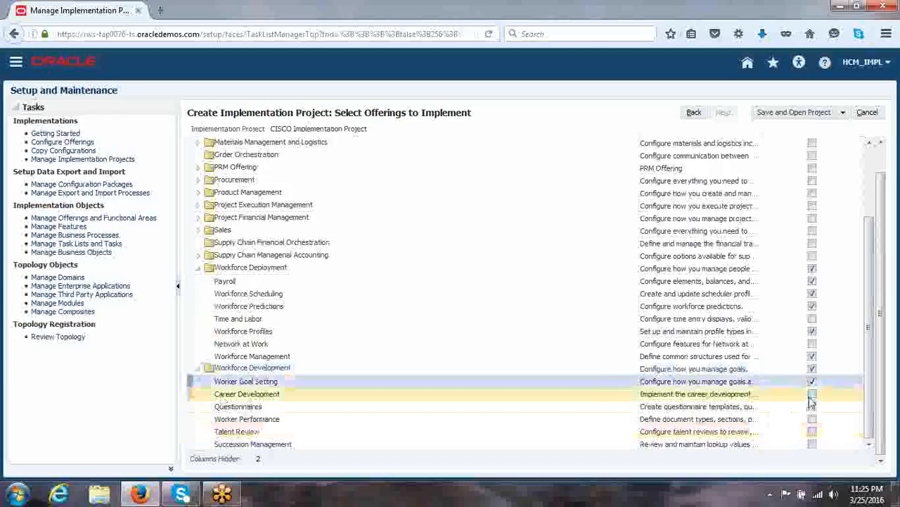
pyautogui.click(814, 395)
pyautogui.click(813, 407)
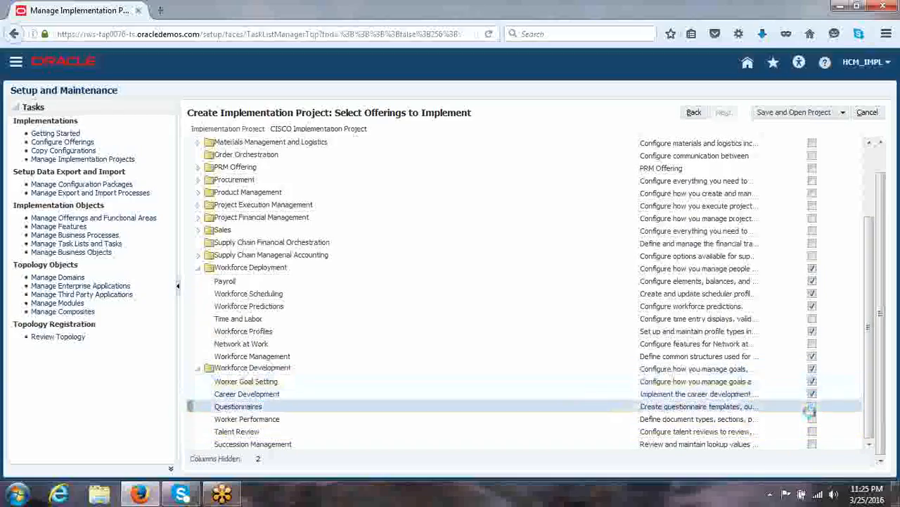
pyautogui.click(813, 420)
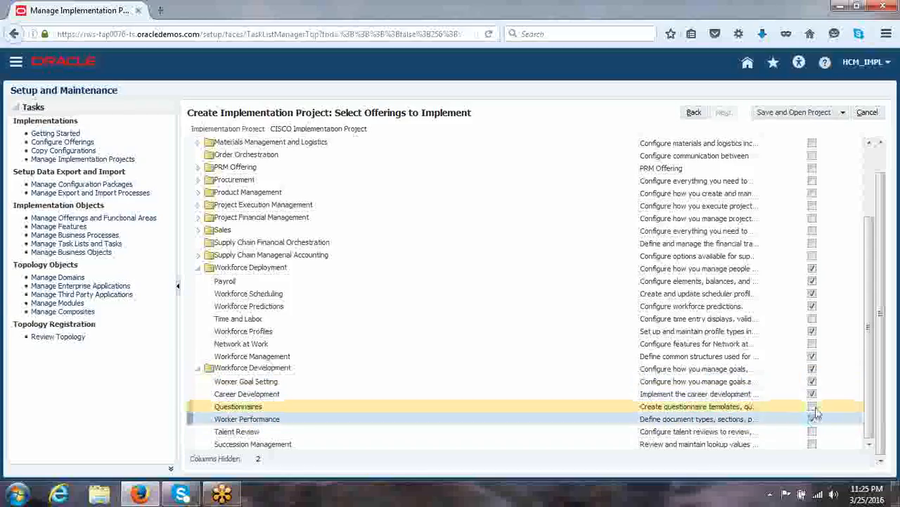
pyautogui.click(814, 407)
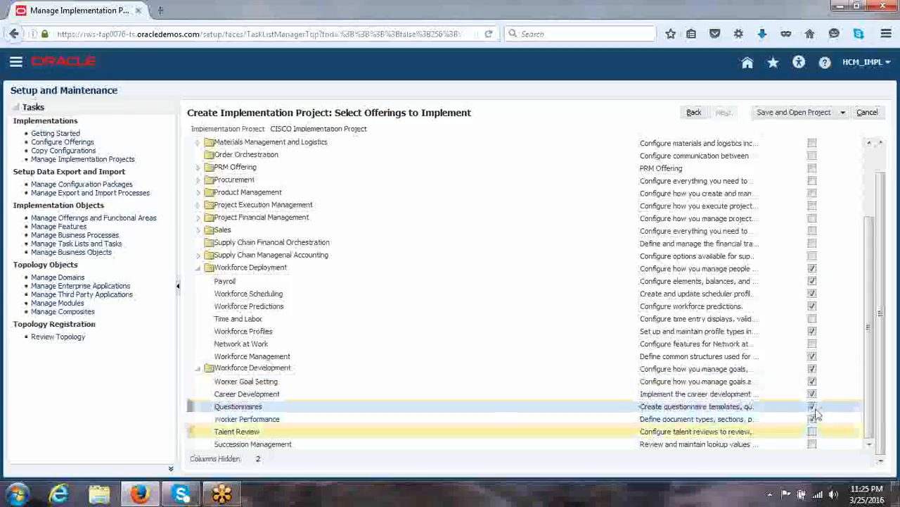
pyautogui.click(813, 431)
pyautogui.click(813, 444)
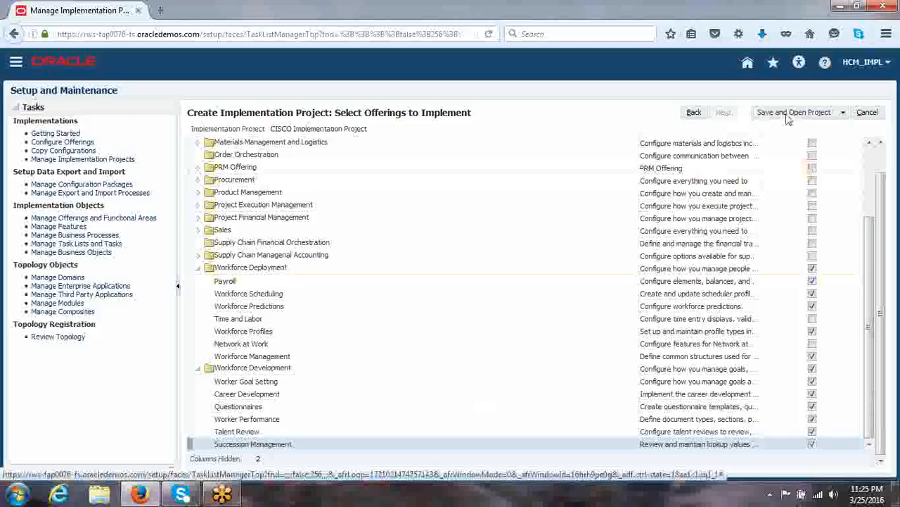
pyautogui.click(788, 118)
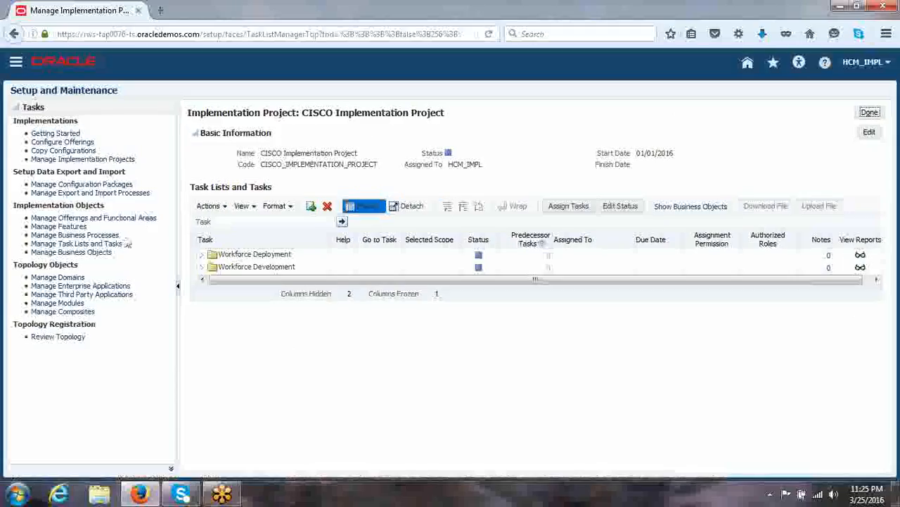
# - Expand the Workforce Deployment task list to review its tasks, and collapse it again
pyautogui.click(202, 255)
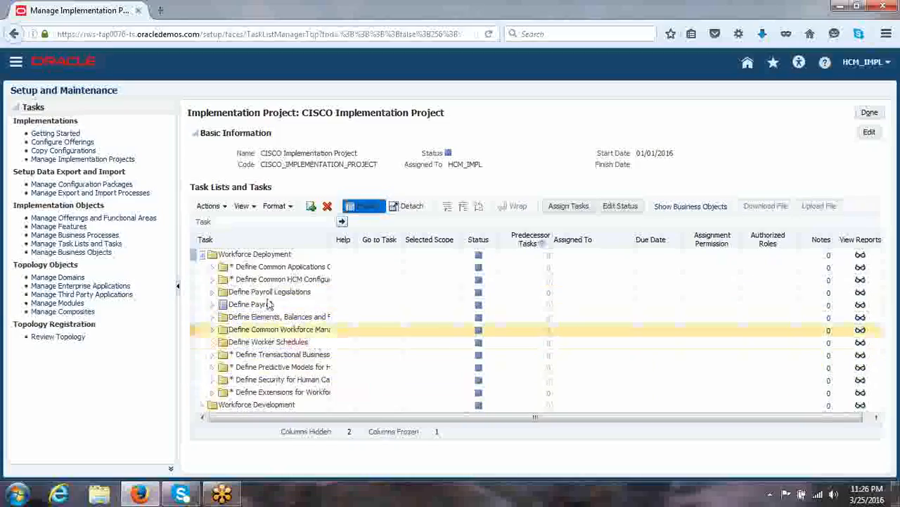
pyautogui.click(202, 253)
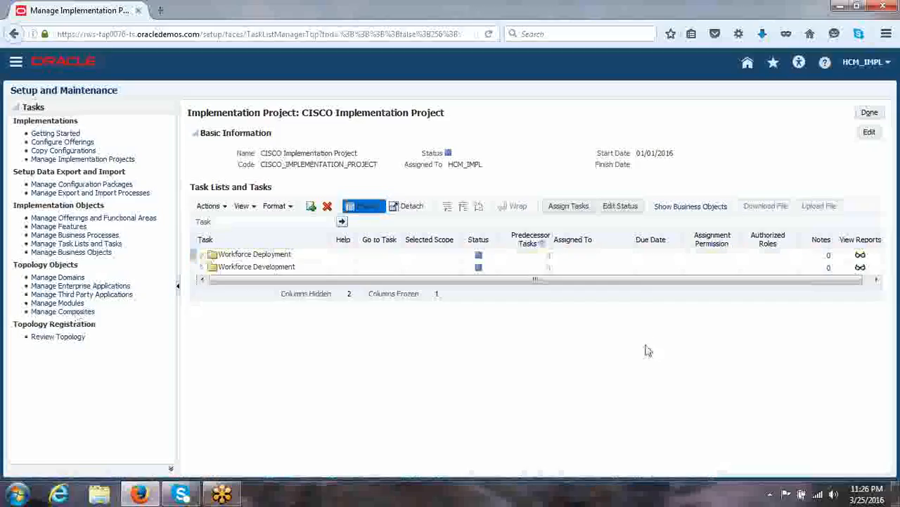
pyautogui.click(202, 256)
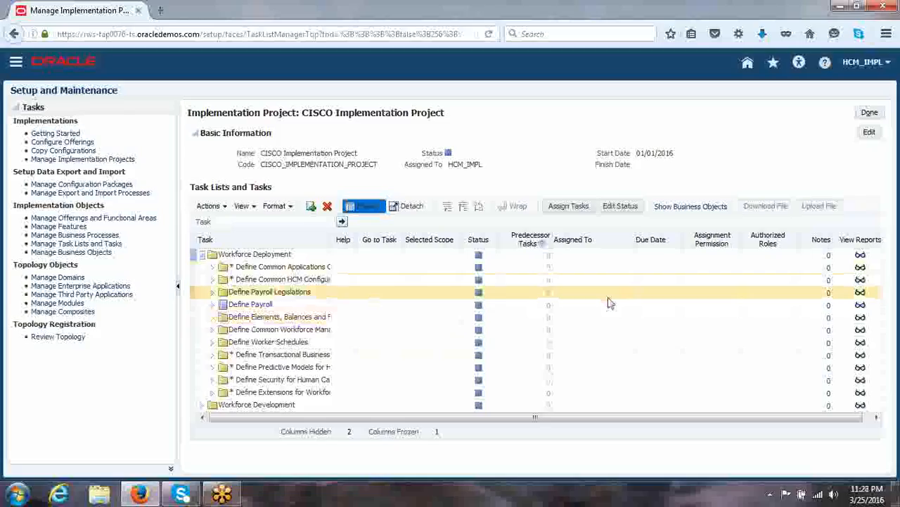
pyautogui.click(203, 255)
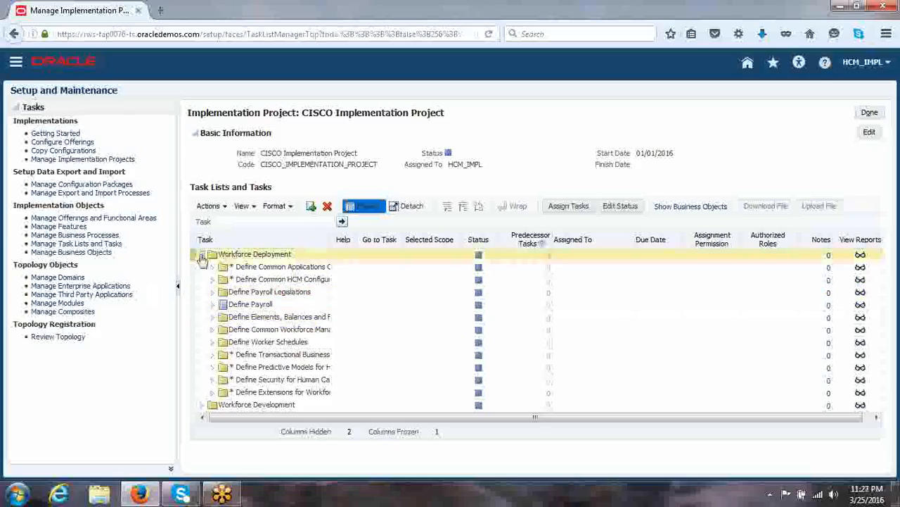
# - Select the Workforce Deployment task list and open its task assignment
pyautogui.click(566, 208)
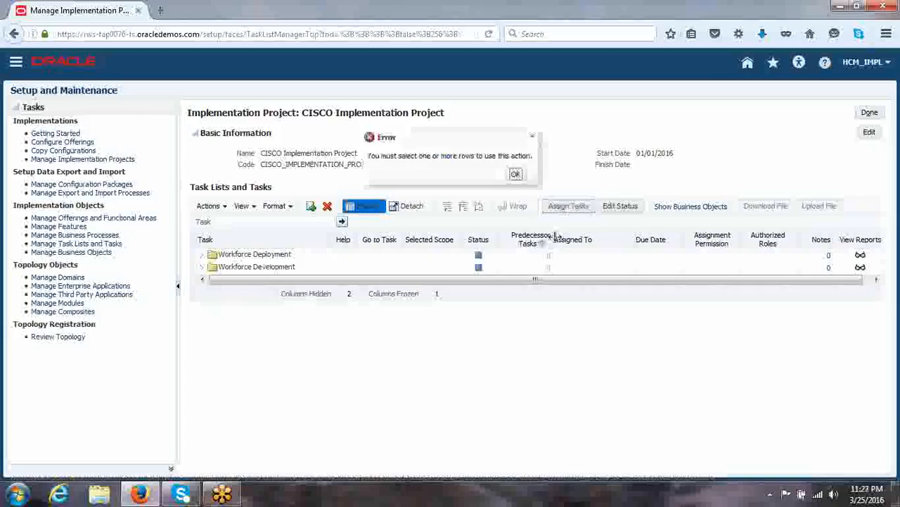
pyautogui.click(515, 174)
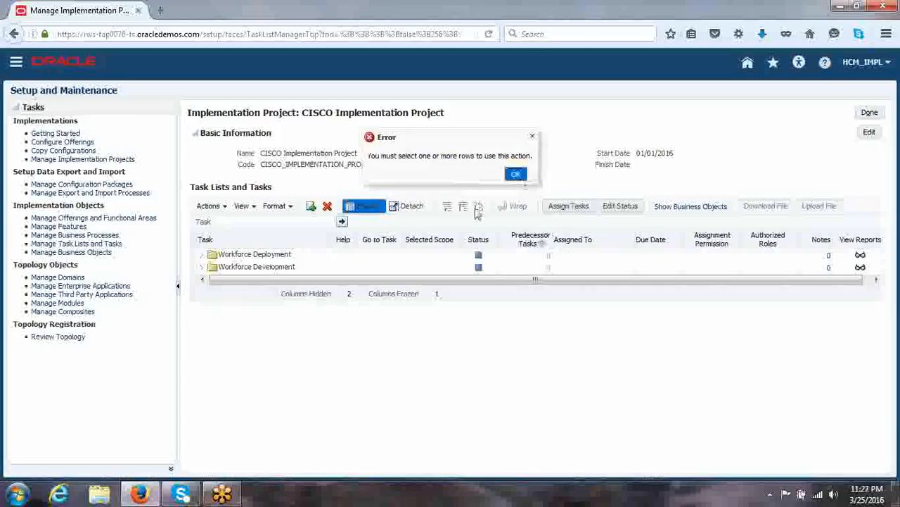
pyautogui.click(316, 257)
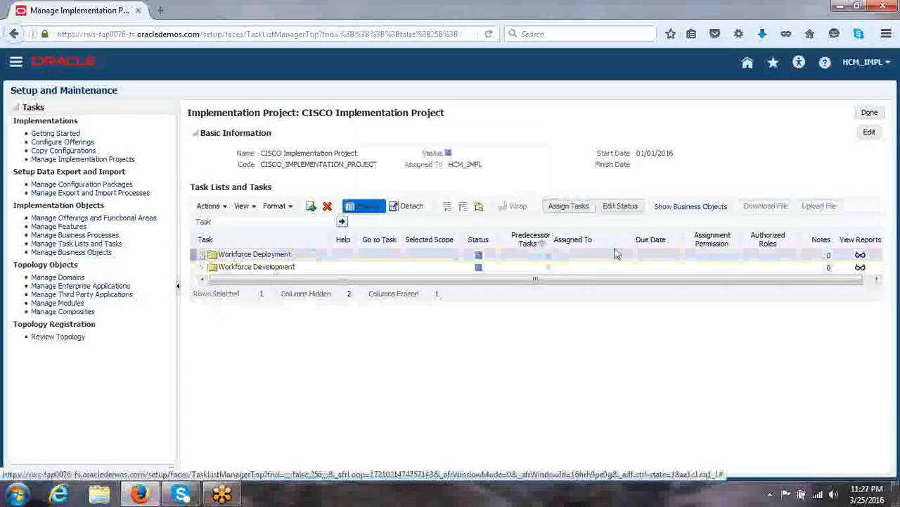
pyautogui.click(571, 208)
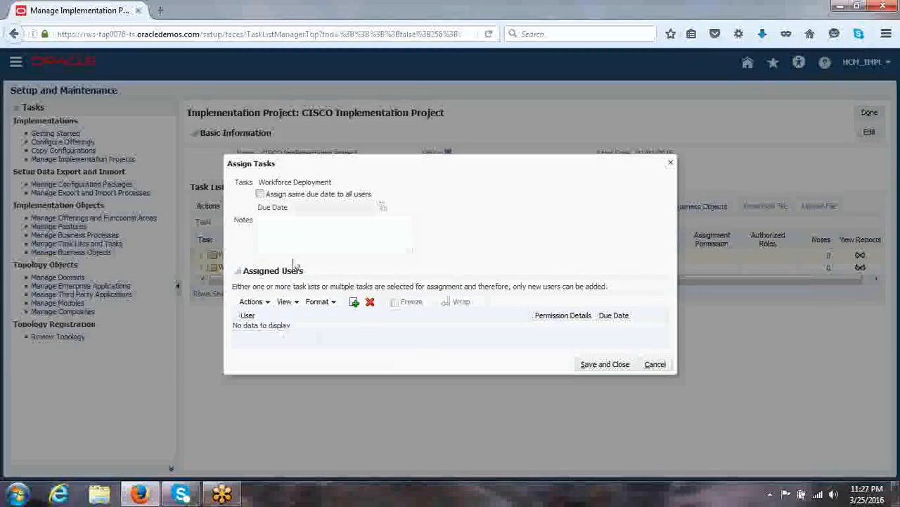
# - Apply the same due date, 26/03/2016, to all users of the Workforce Deployment assignment
pyautogui.click(260, 194)
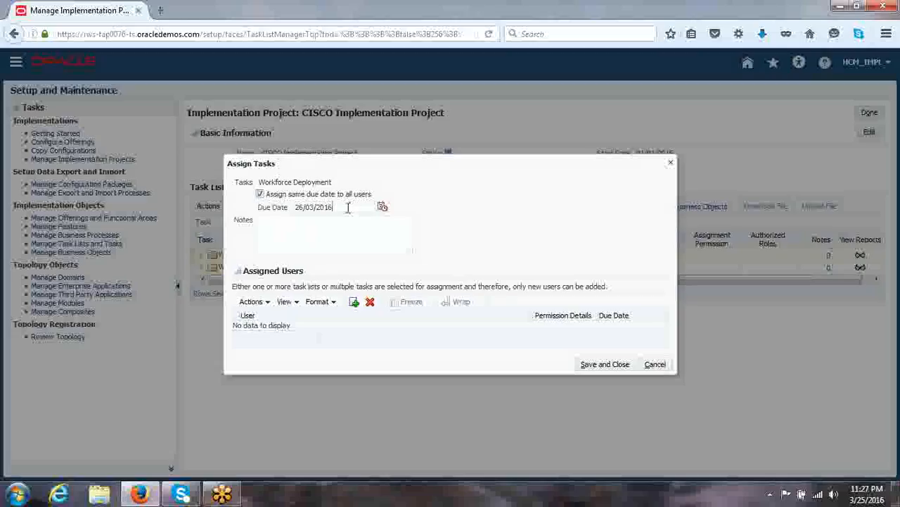
pyautogui.moveTo(348, 206); pyautogui.dragTo(289, 204)
pyautogui.rightClick(291, 205)
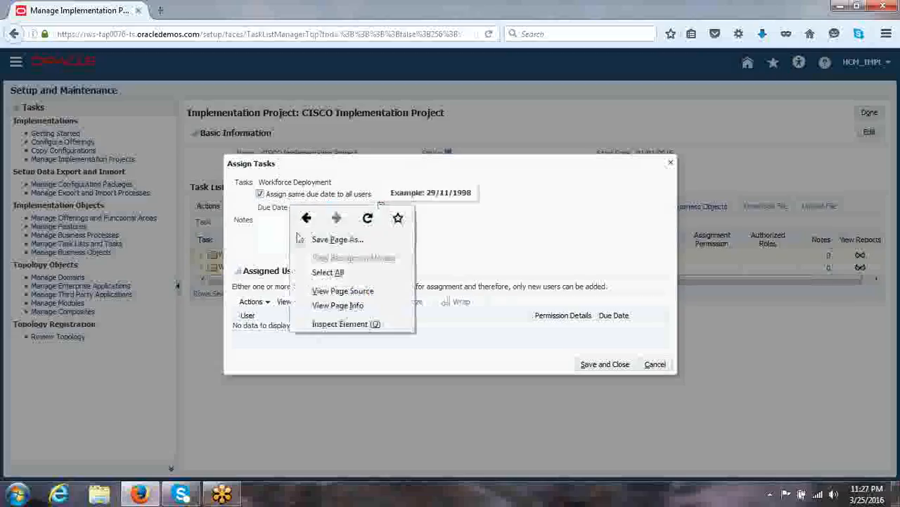
pyautogui.click(454, 237)
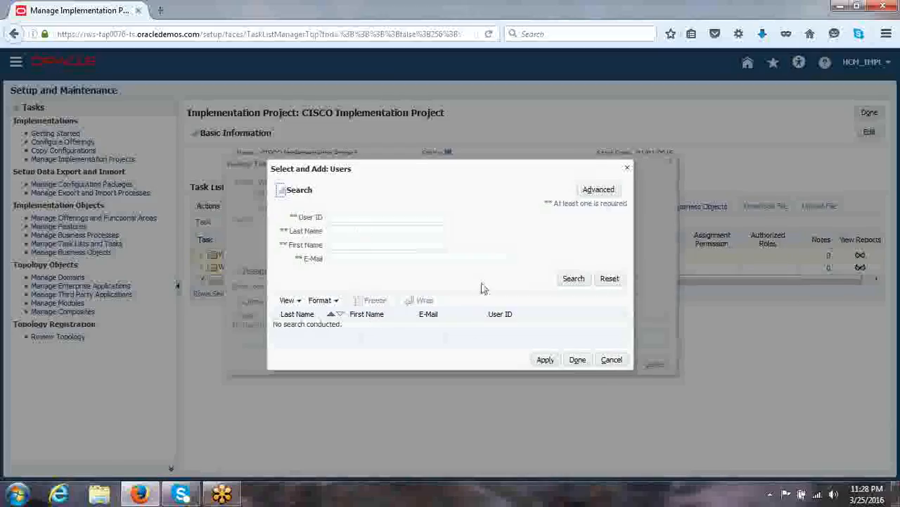
# - Search the users available for the assignment by user ID HCM_IMPL
pyautogui.click(347, 218)
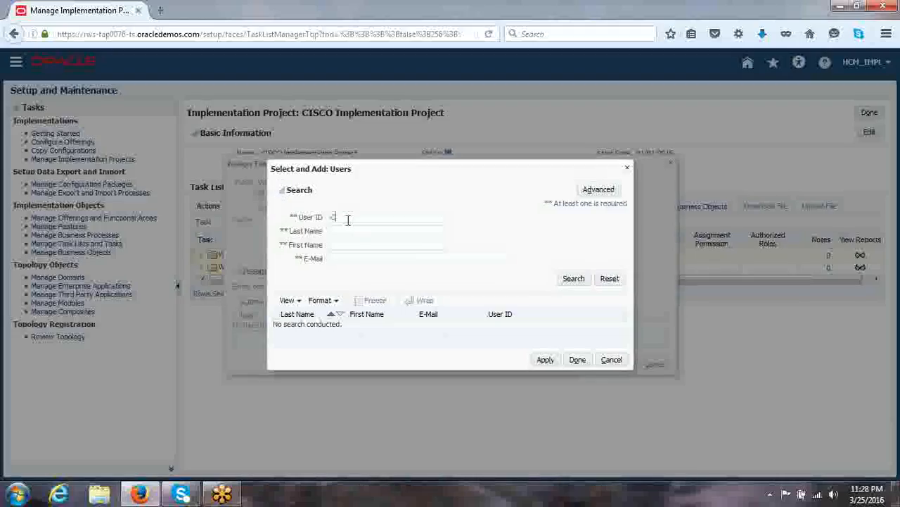
pyautogui.write('HCM_IMPL')
pyautogui.click(576, 280)
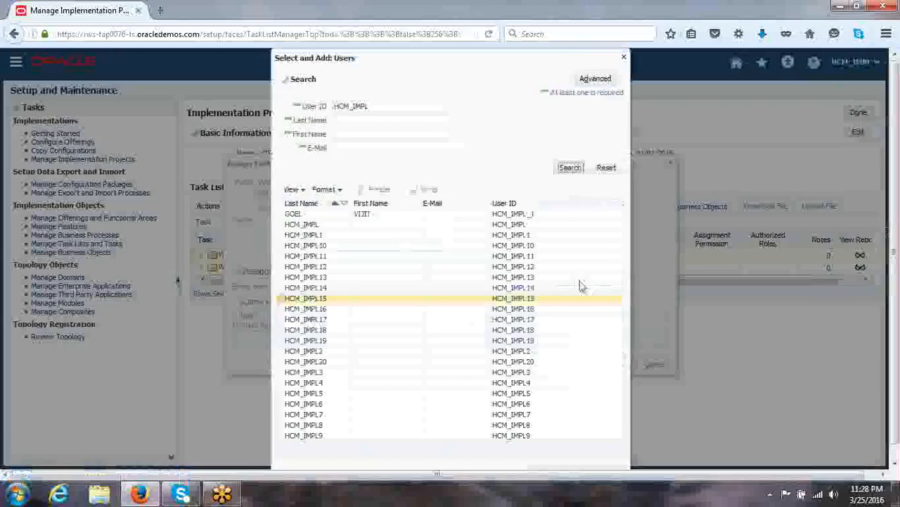
# - Add the user with the exact ID HCM_IMPL to the Workforce Deployment assignment and save it
pyautogui.click(325, 224)
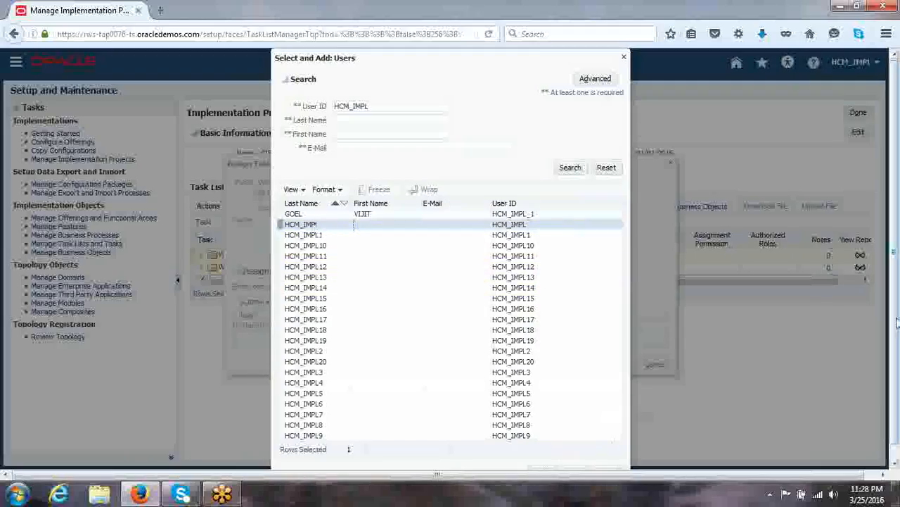
pyautogui.scroll(-1, 897, 360)
pyautogui.scroll(-1, 897, 359)
pyautogui.click(542, 459)
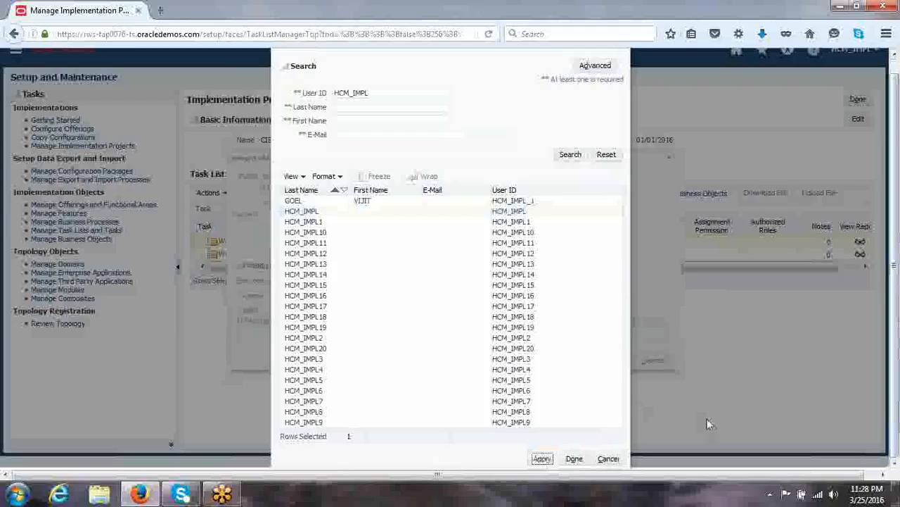
pyautogui.click(579, 460)
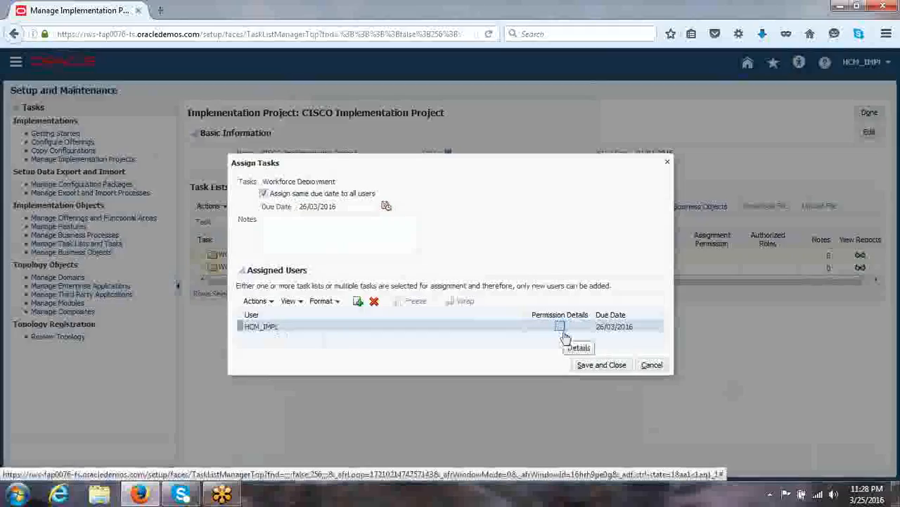
pyautogui.click(601, 365)
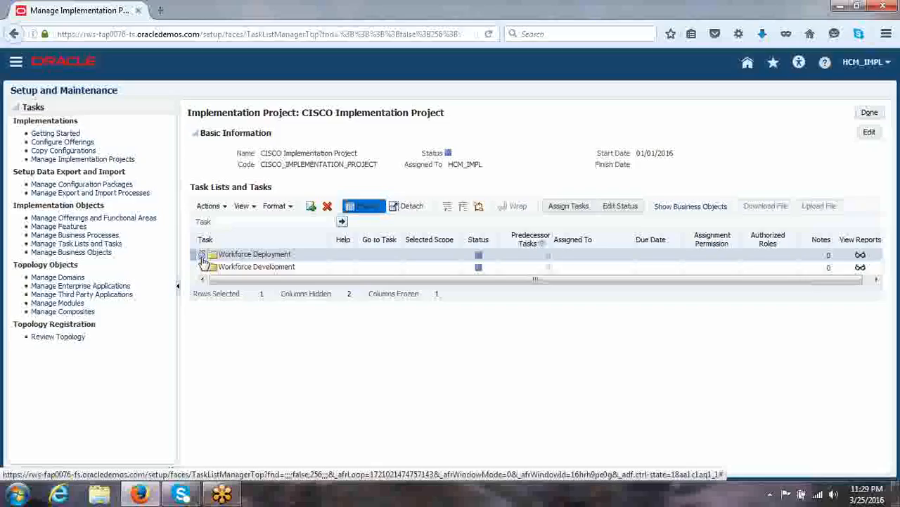
# - Expand the Workforce Deployment task list to show its tasks
pyautogui.click(202, 257)
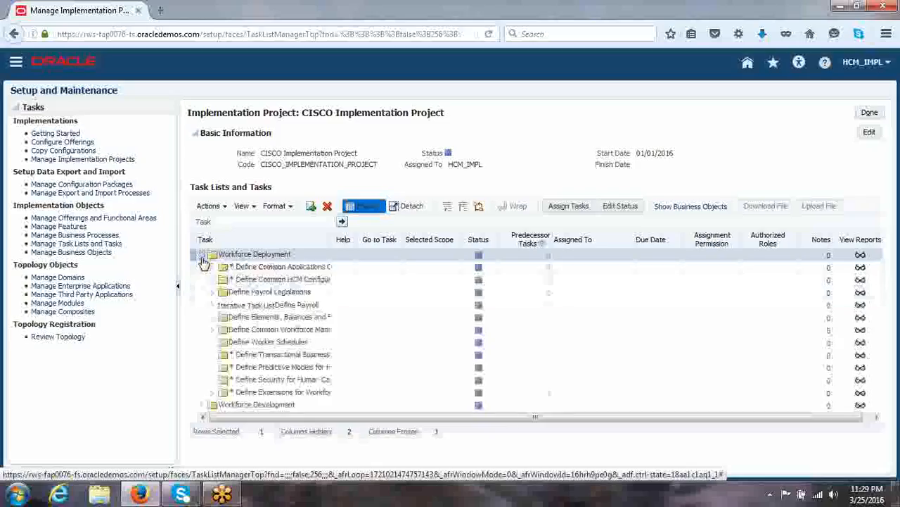